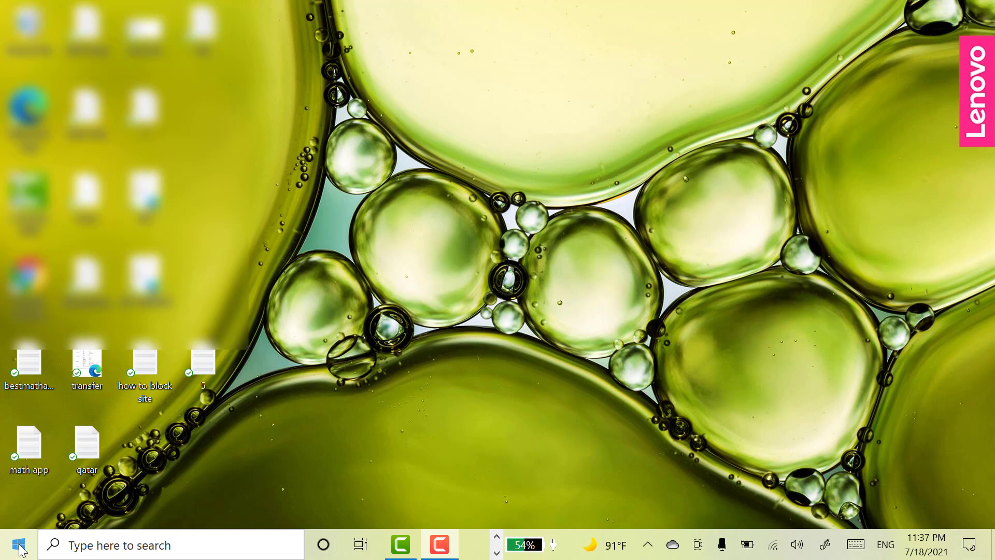
Open Settings from the Start menu and go to Accounts, on the Your info page.
left_click(19, 544)
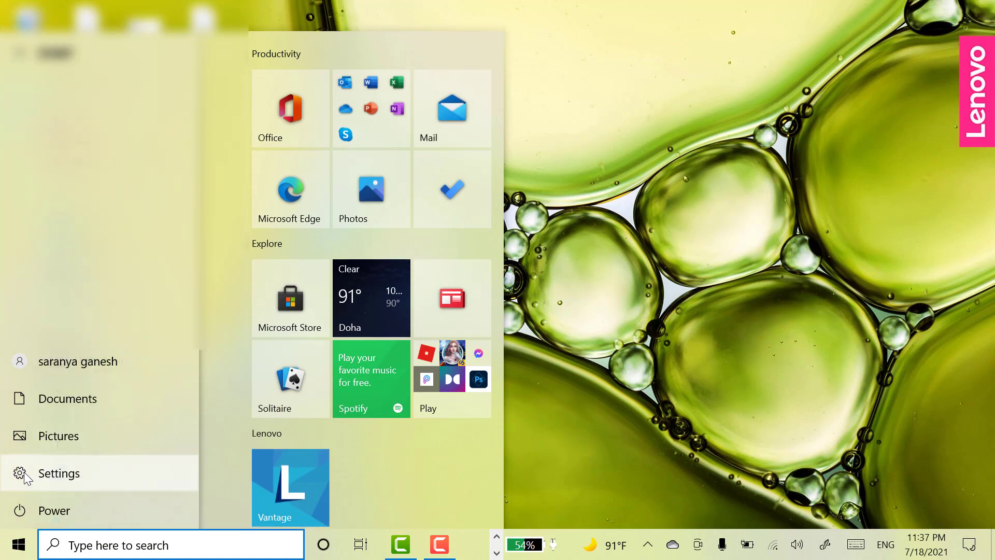
left_click(24, 473)
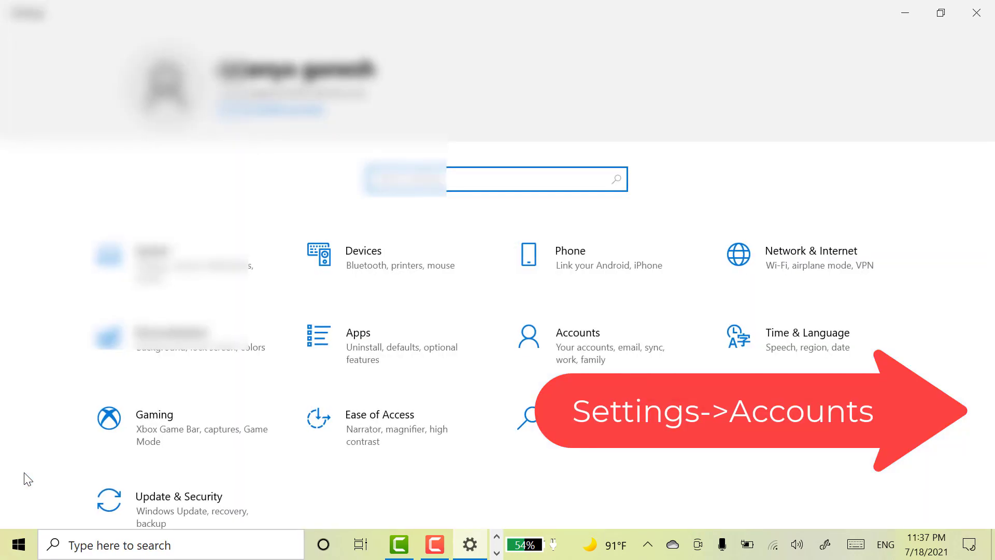
left_click(600, 347)
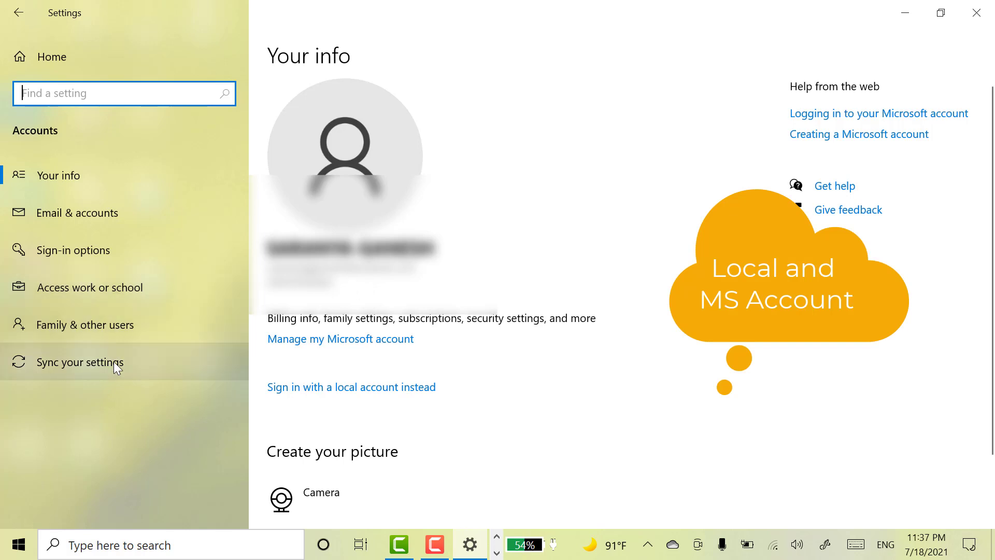
Go to Family & other users and start adding a family member.
left_click(91, 328)
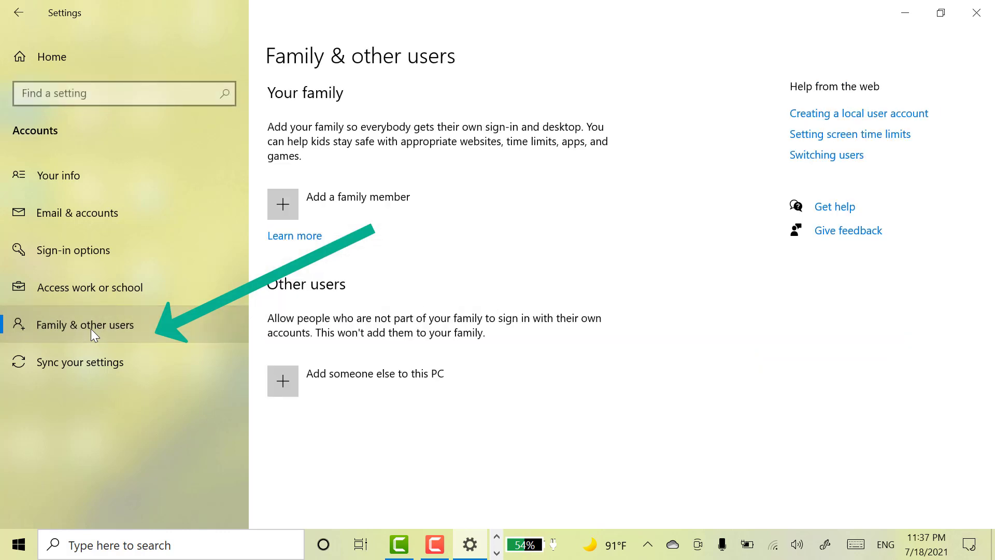
left_click(284, 209)
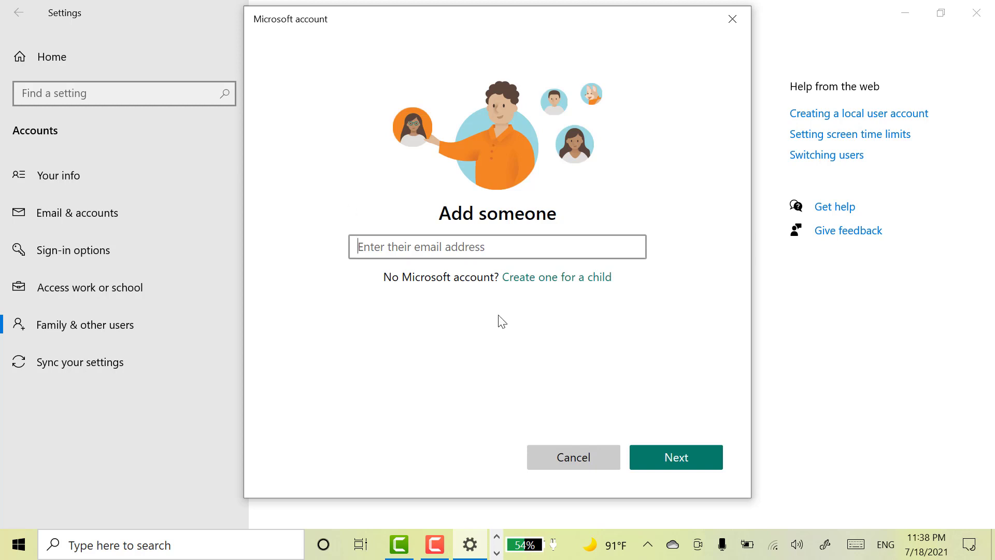
Create a new child Microsoft account with a new email and password, declining Microsoft offers.
left_click(578, 285)
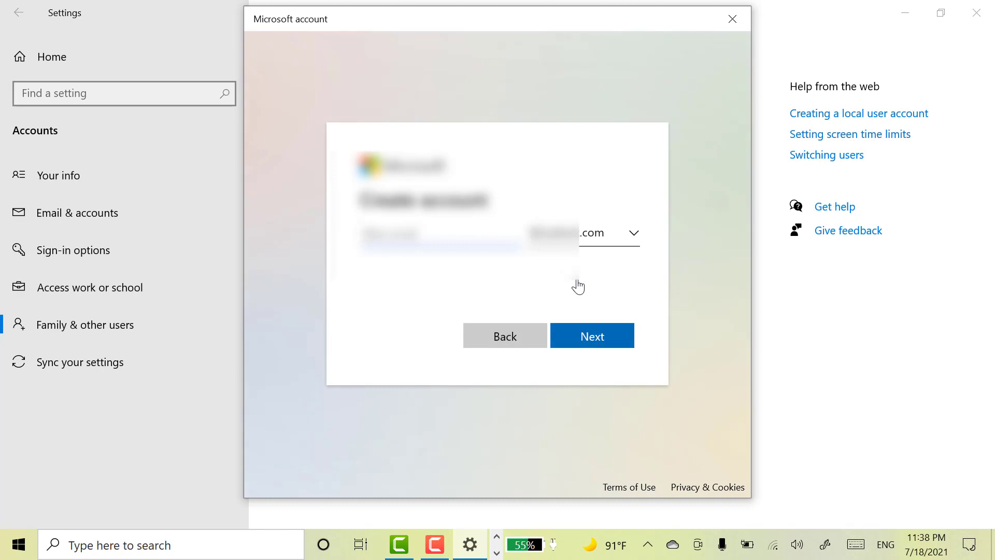
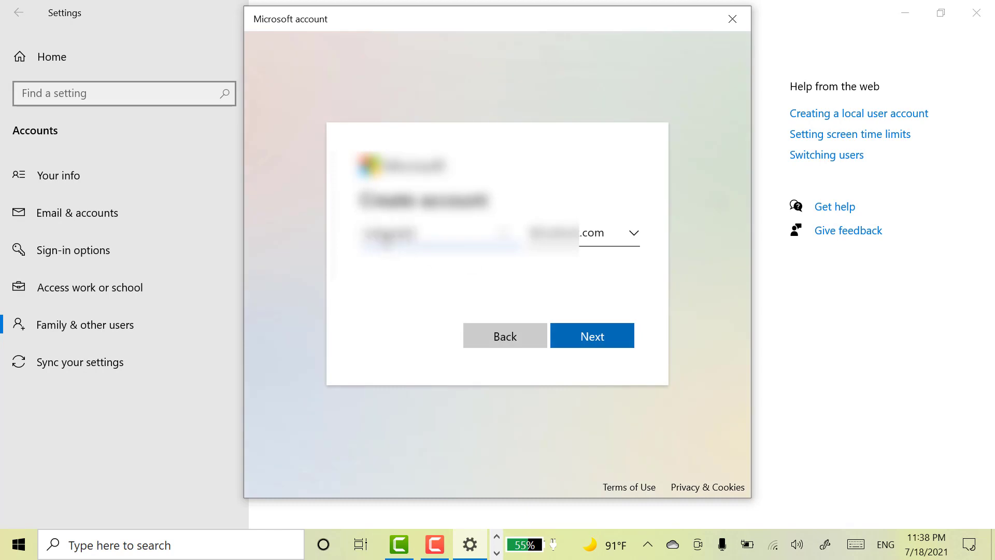
left_click(596, 344)
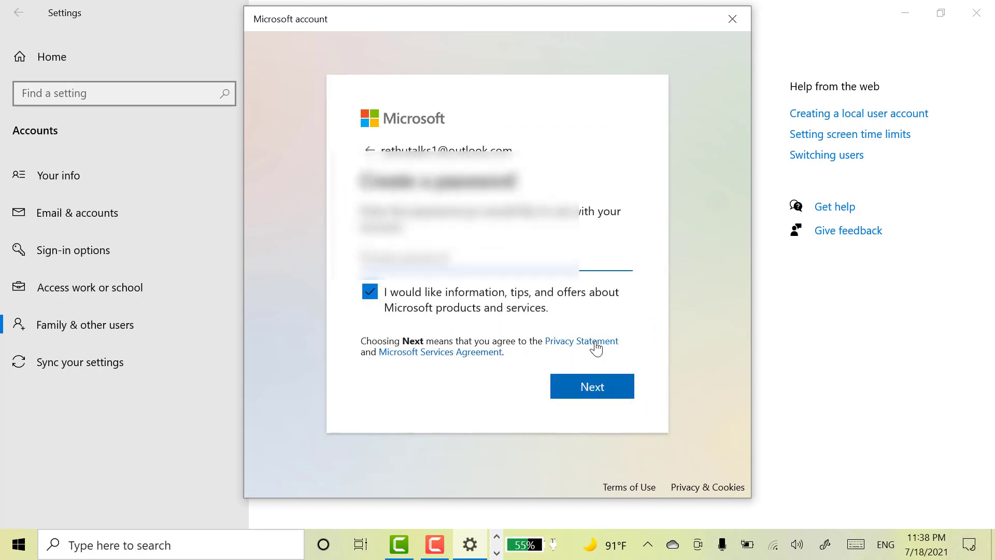
type("********")
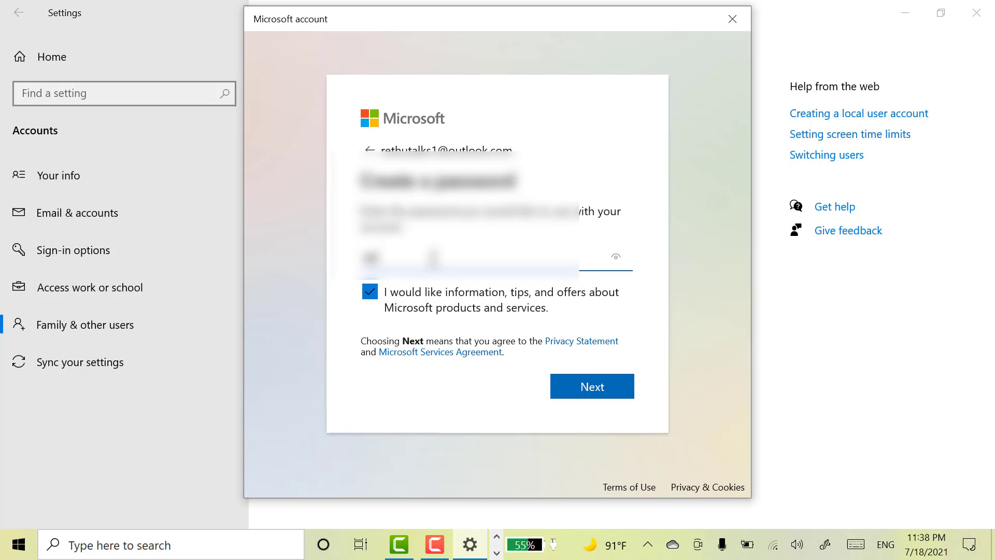
type("***")
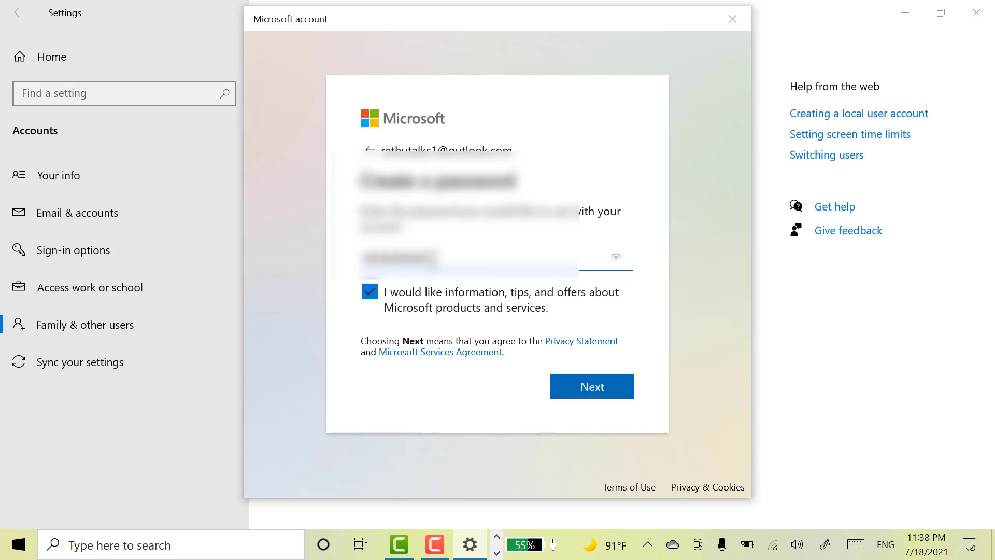
left_click(370, 292)
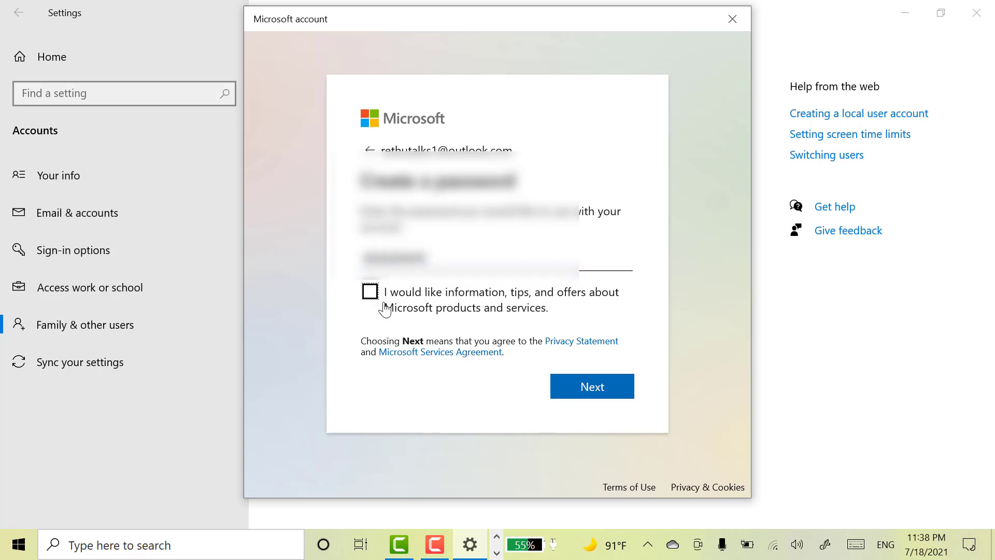
left_click(568, 386)
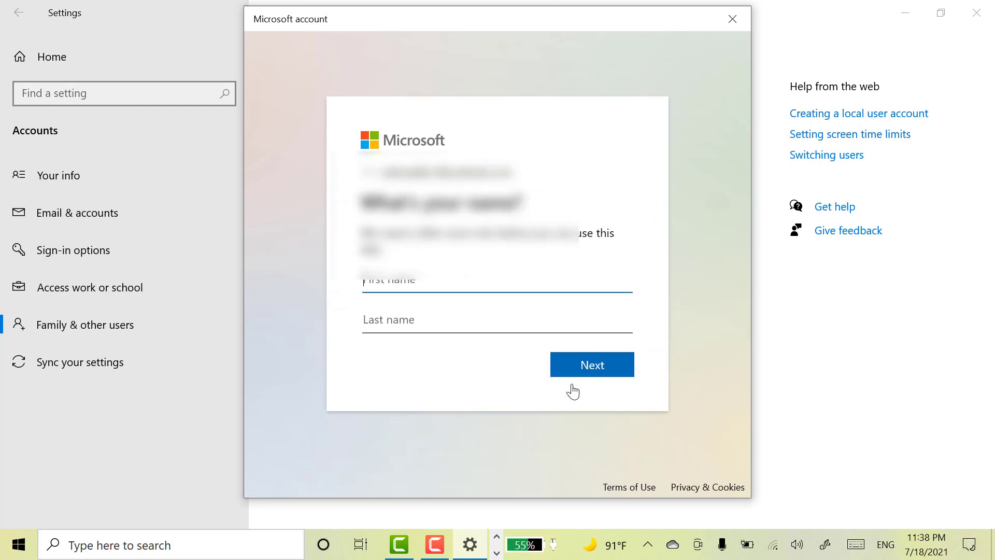
Enter the child's first and last name.
type("retnu")
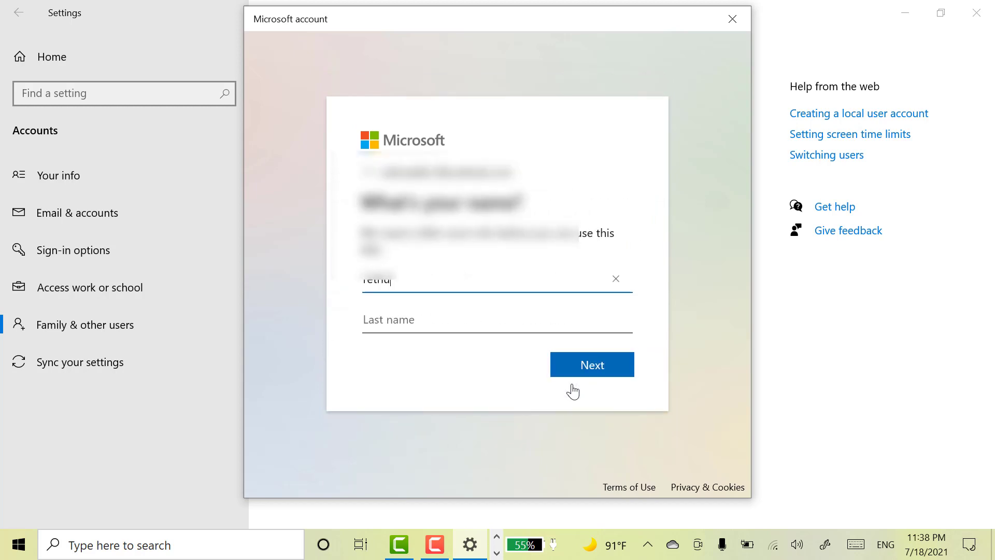
left_click(408, 321)
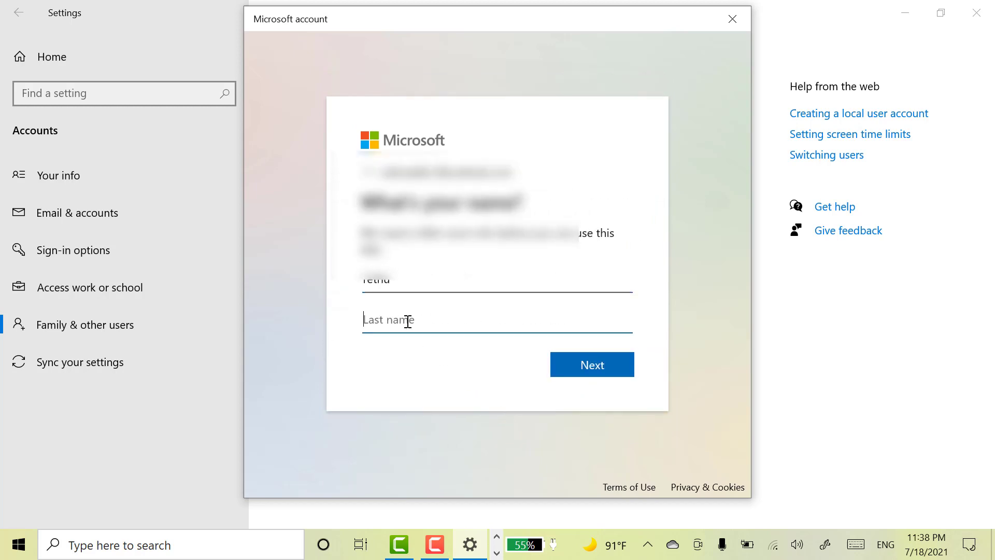
type("g")
left_click(565, 369)
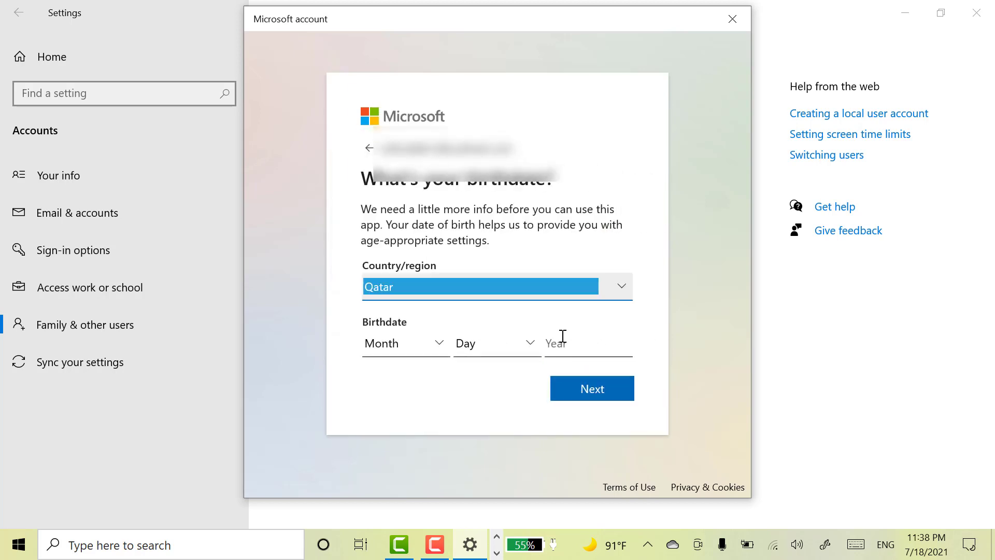
left_click(440, 345)
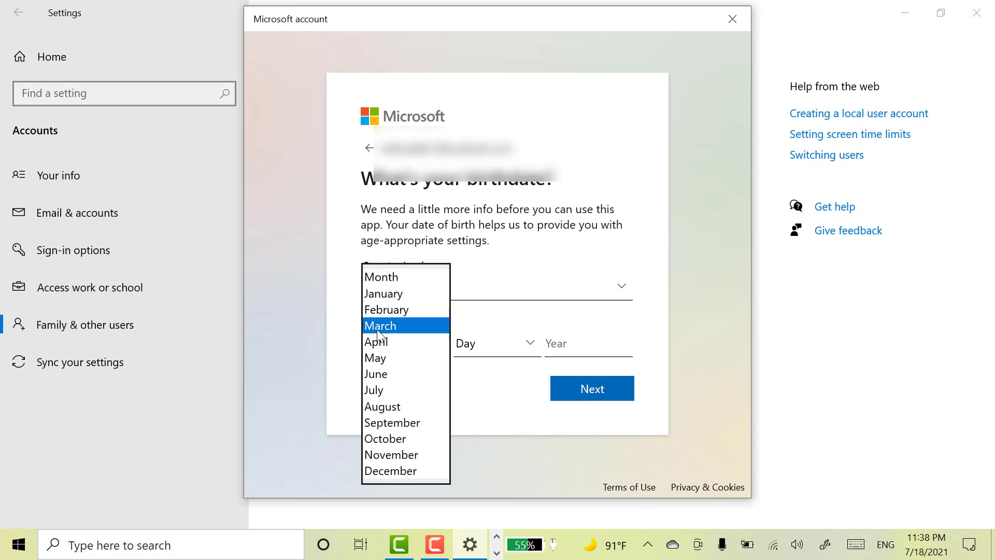
left_click(431, 325)
left_click(489, 351)
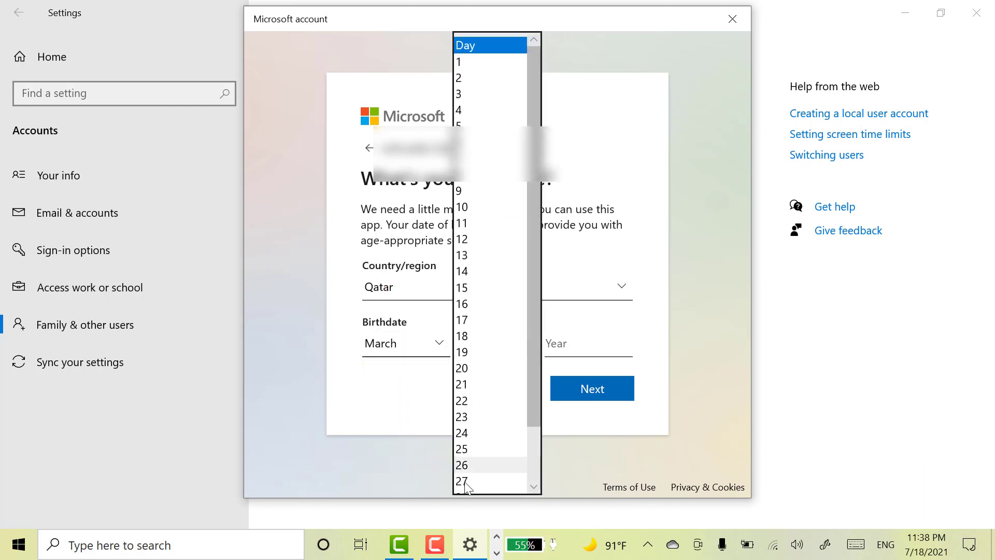
left_click(486, 481)
left_click(579, 349)
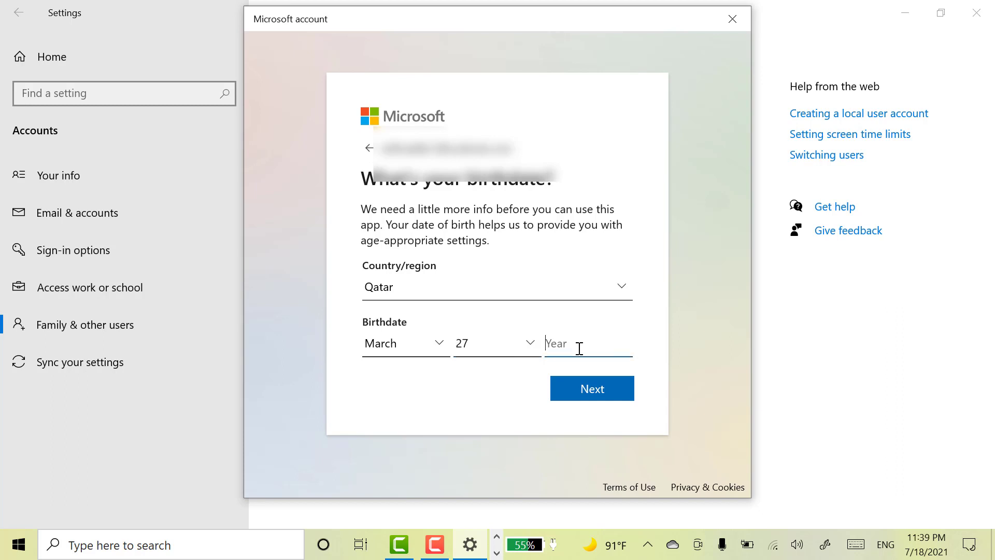
type("2015")
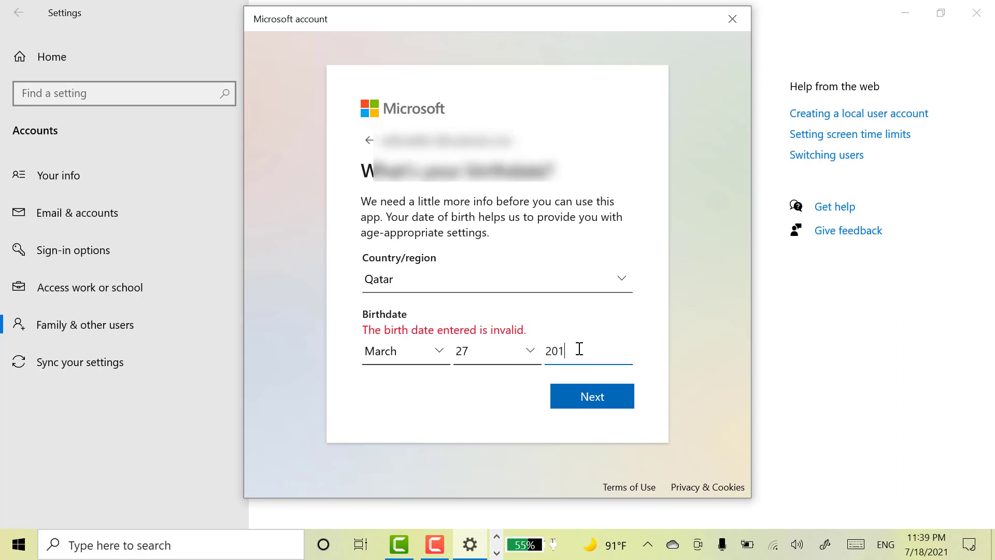
left_click(592, 389)
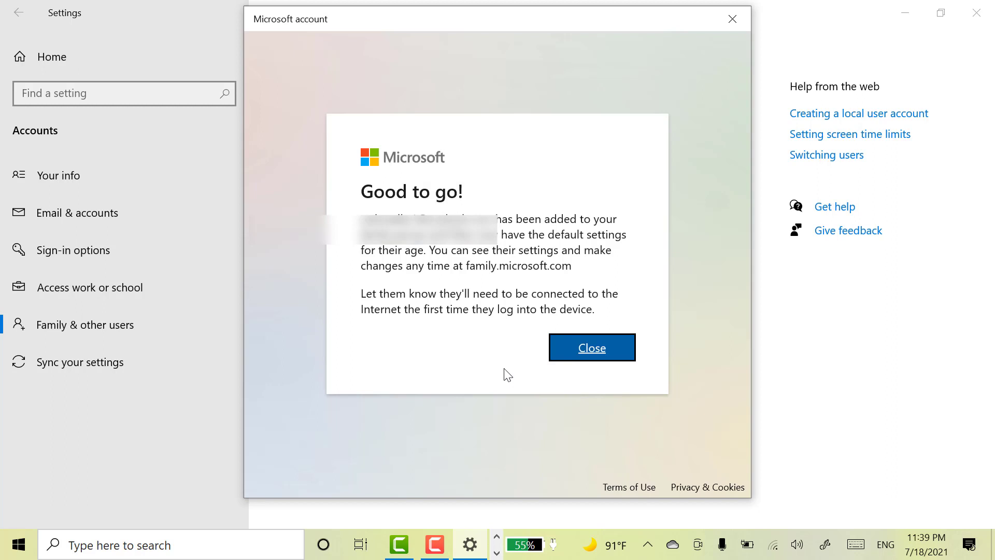
Close the Good to go confirmation and open family settings online in Edge.
left_click(595, 351)
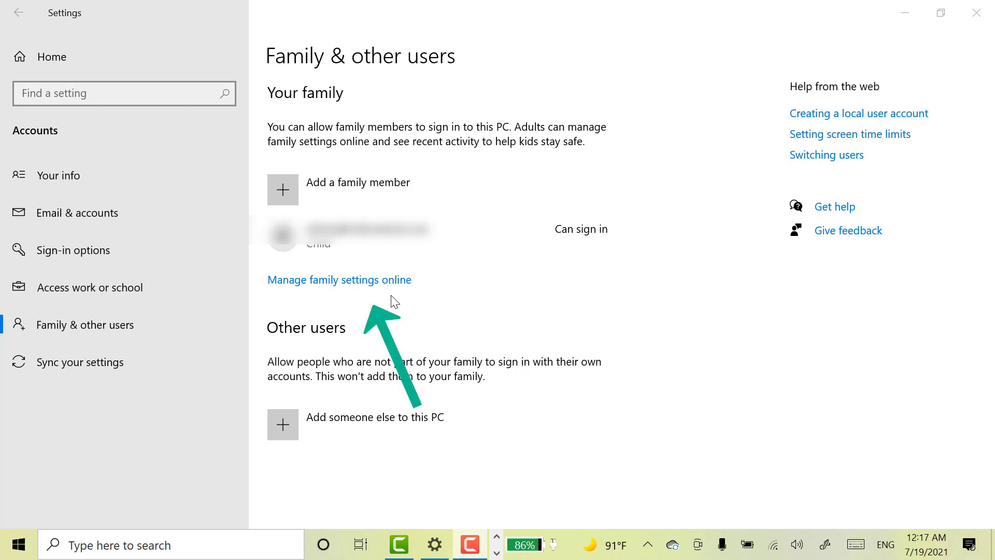
left_click(351, 282)
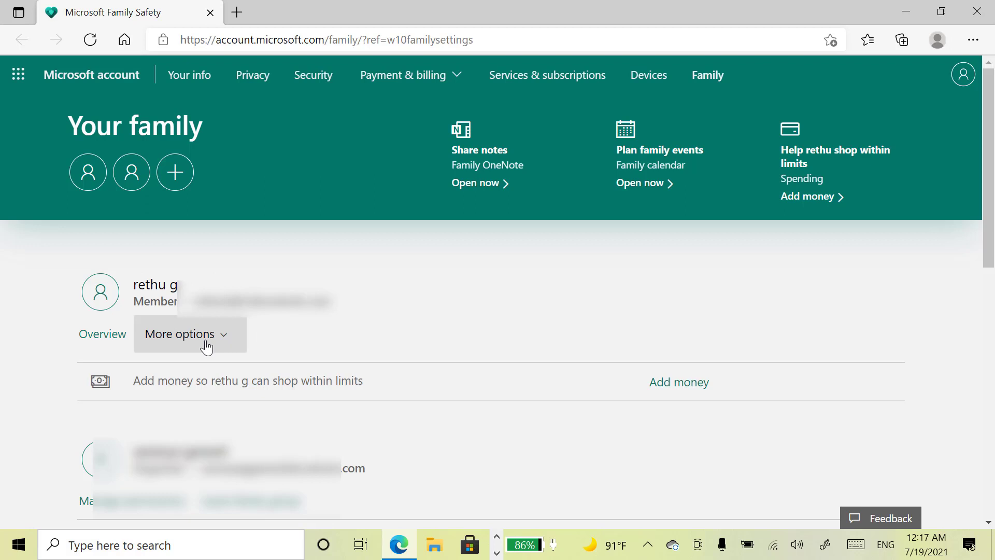
Open the child's Screen time page and view the Device limits table (07:00 AM–10:00 PM daily).
left_click(228, 345)
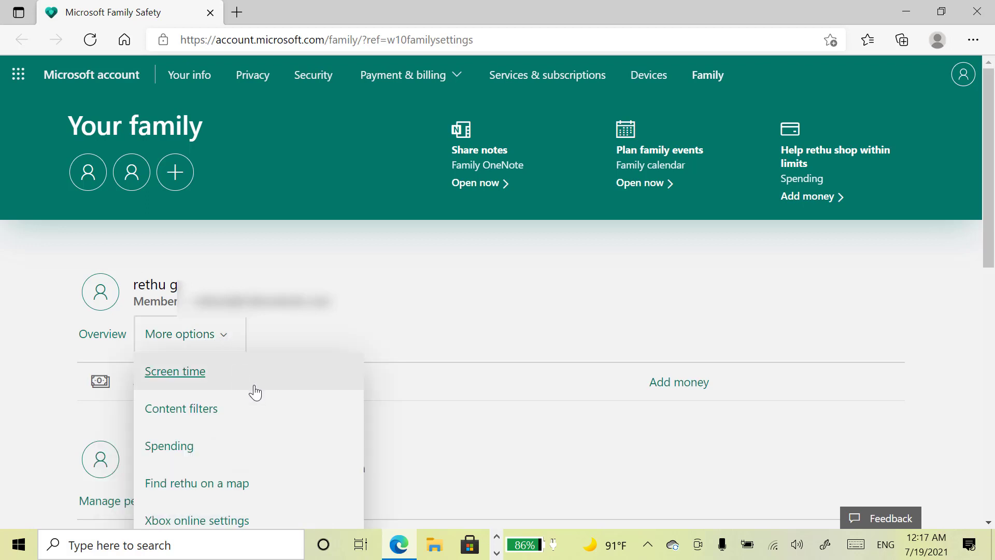
left_click(184, 379)
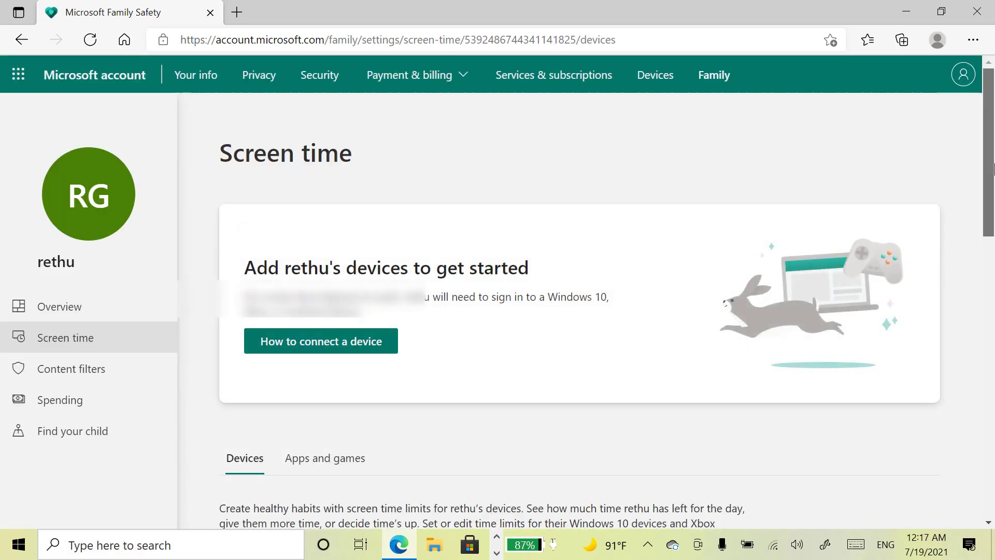
scroll(993, 167, "down", 4)
scroll(579, 309, "down", 3)
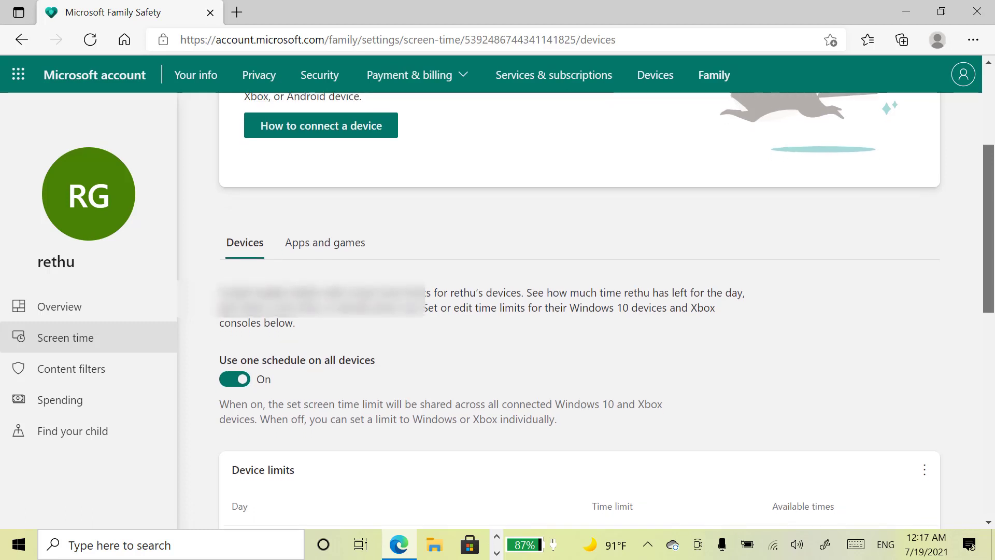
scroll(993, 350, "down", 3)
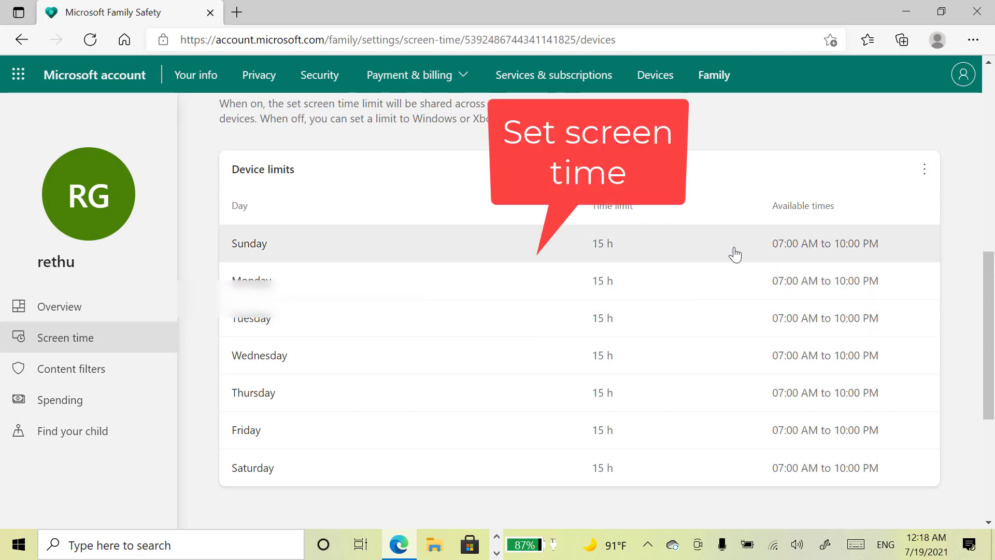
Limit the child's Sunday screen time to 07:30 AM through 08:00 PM.
left_click(751, 252)
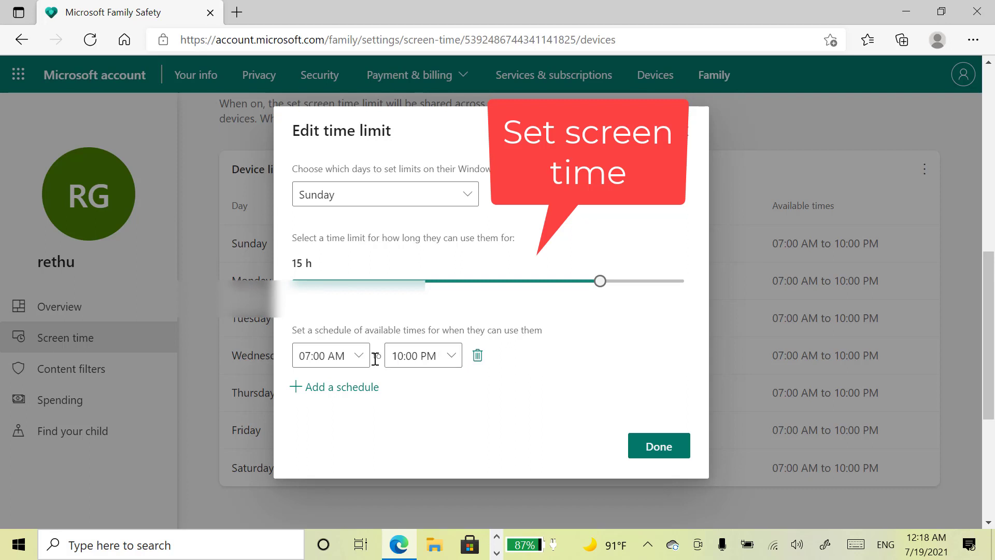
left_click(358, 365)
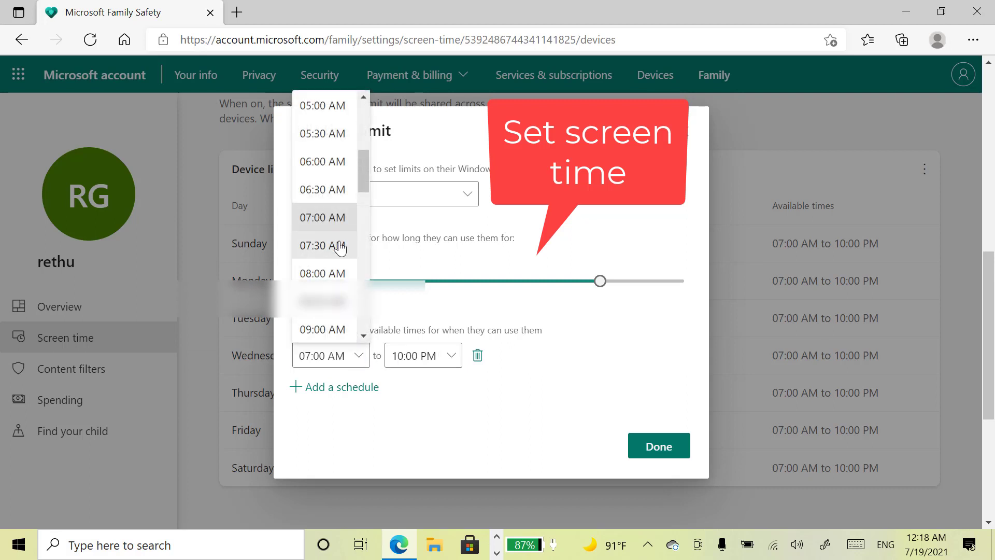
left_click(338, 246)
left_click(452, 361)
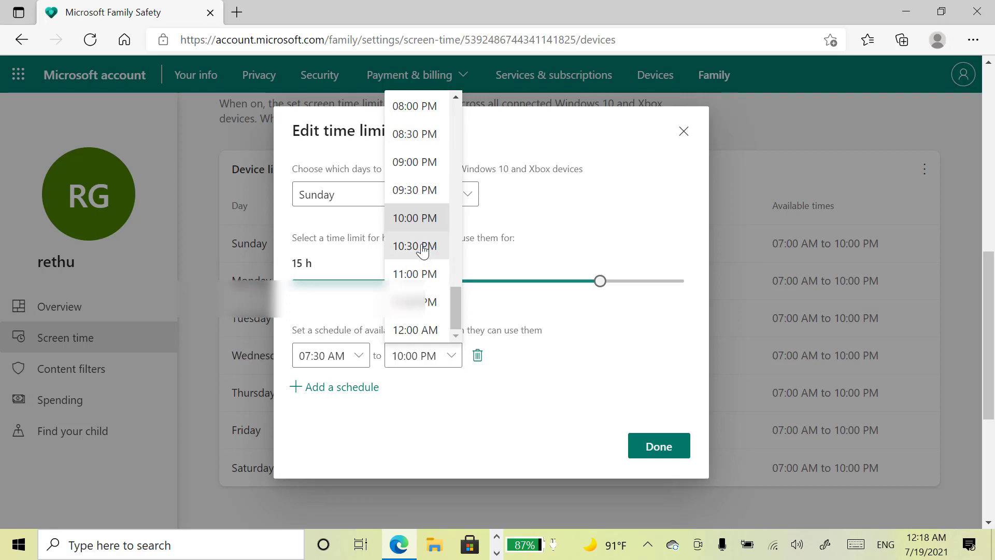
left_click(421, 107)
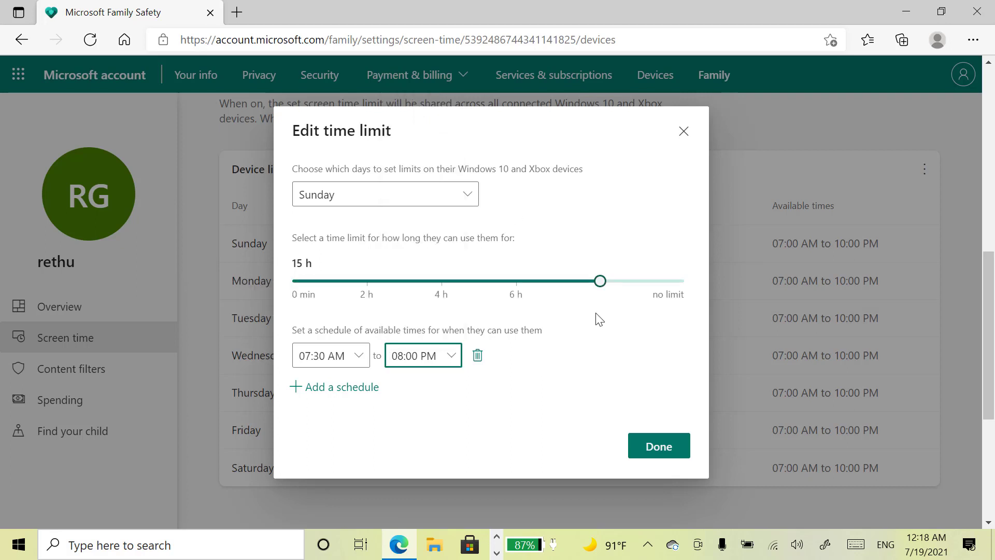
left_click(661, 449)
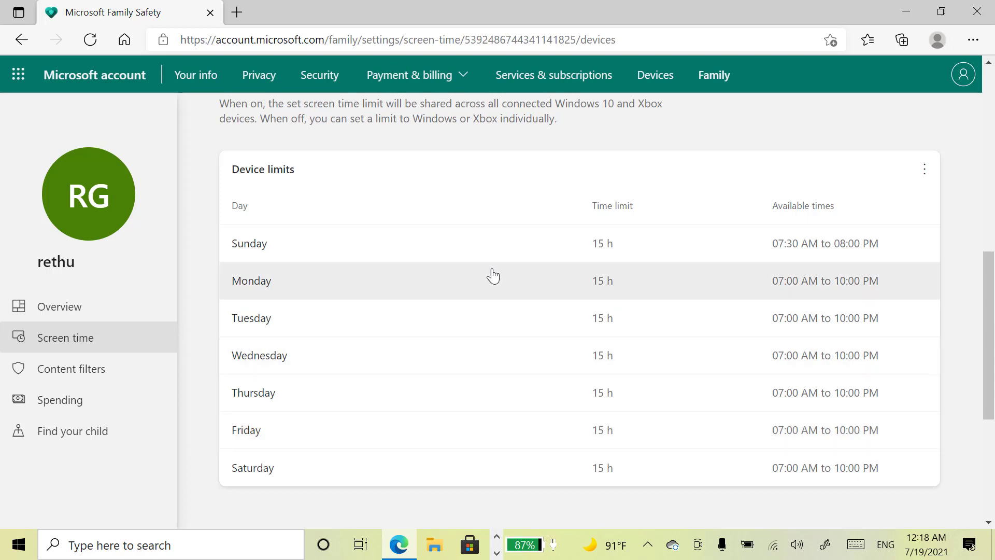
scroll(491, 274, "up", 1)
left_click(96, 349)
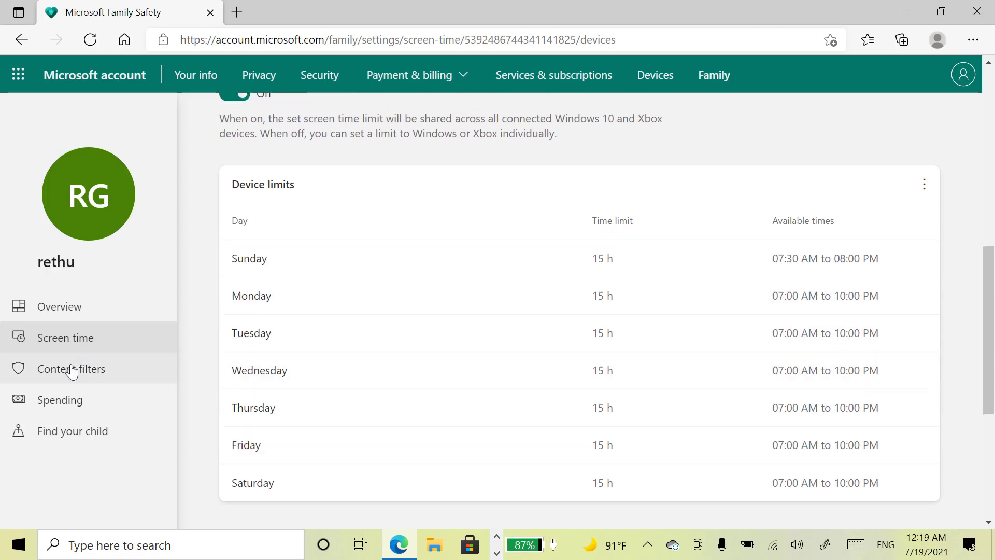
Turn on 'Filter inappropriate websites and searches' in the child's content filters.
left_click(97, 372)
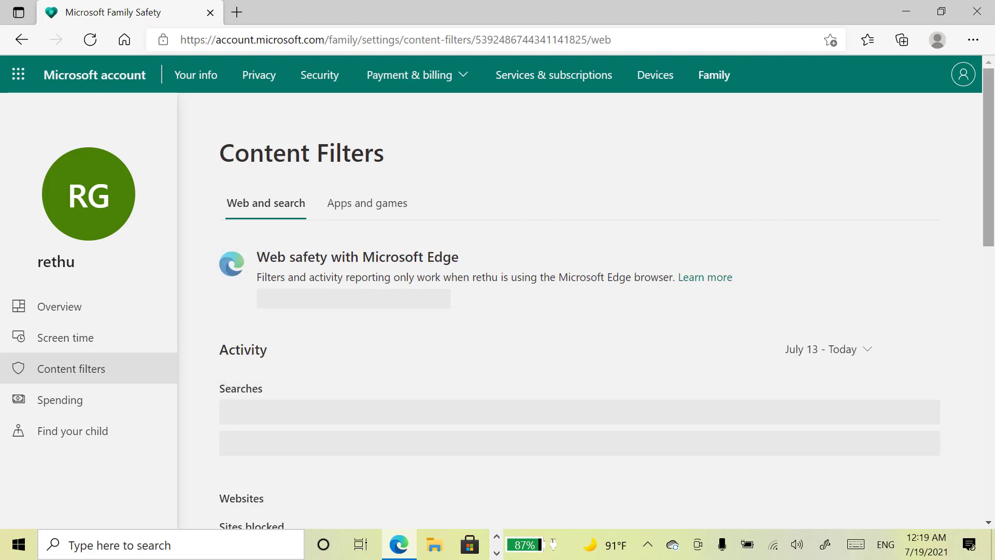
scroll(580, 311, "down", 3)
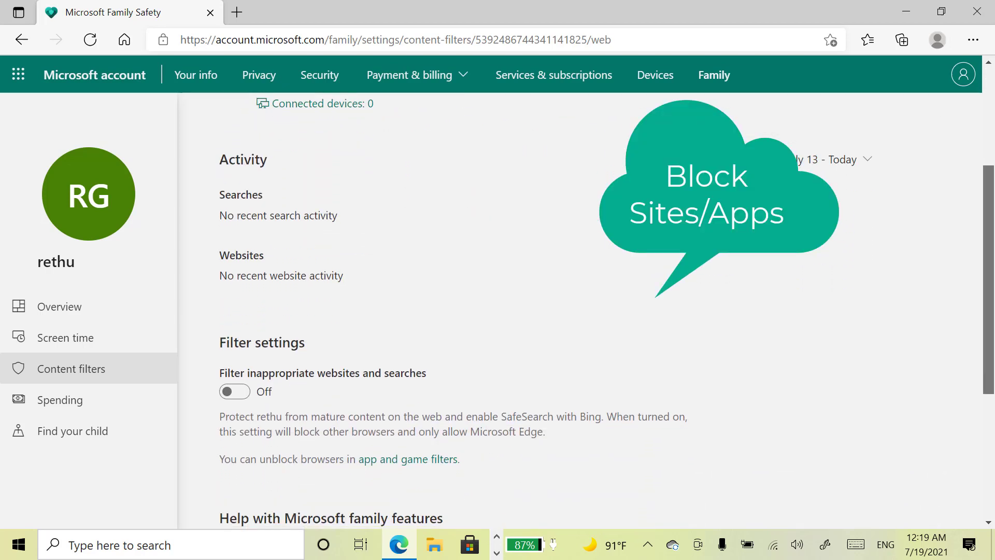
scroll(465, 189, "down", 4)
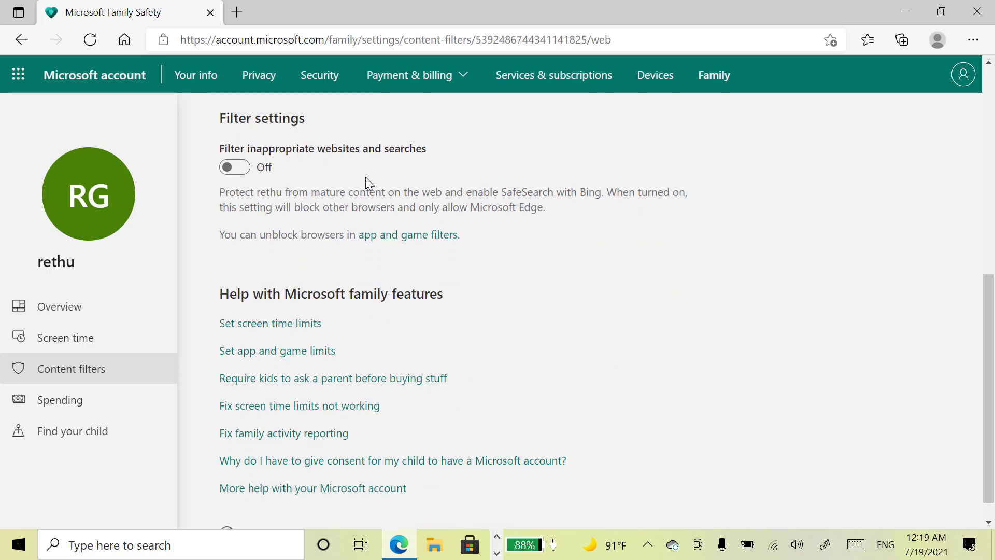
left_click(247, 174)
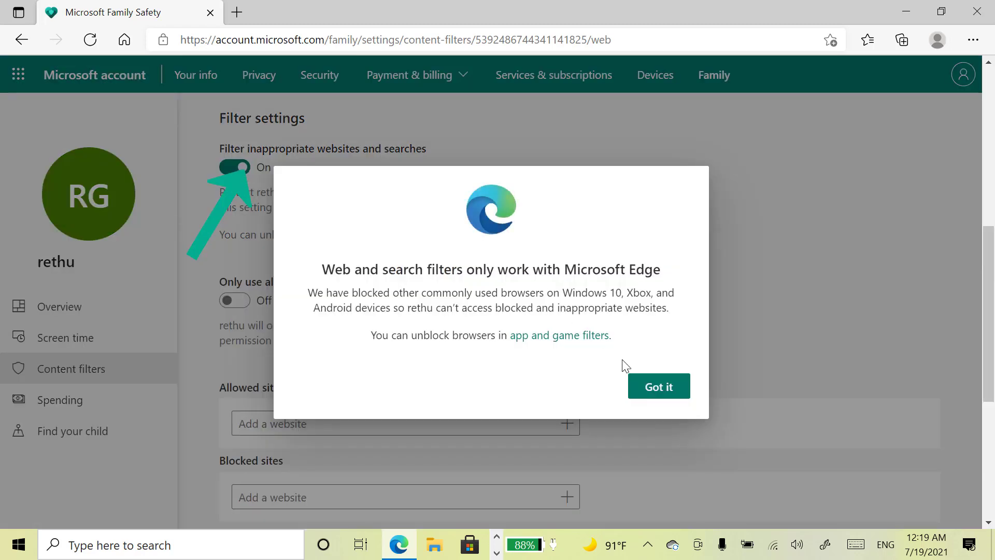
left_click(651, 392)
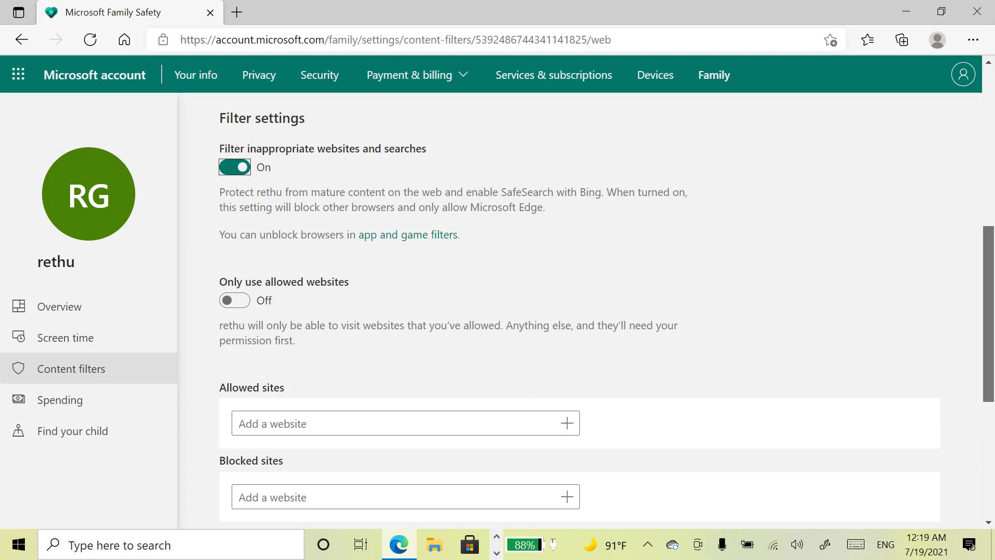
scroll(579, 311, "down", 3)
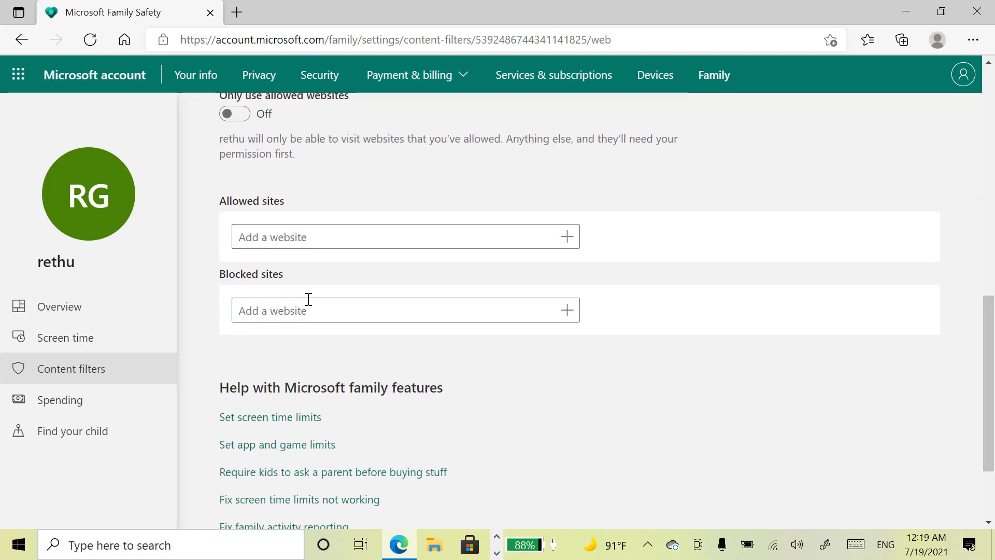
left_click(315, 317)
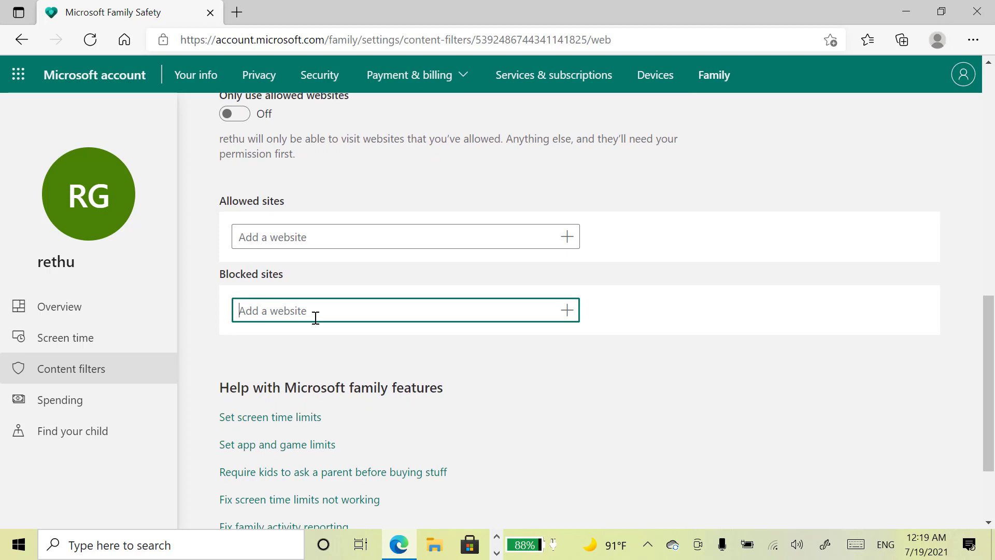
type("face")
key("BackSpace")
key("BackSpace")
key("BackSpace")
key("BackSpace")
type("www.")
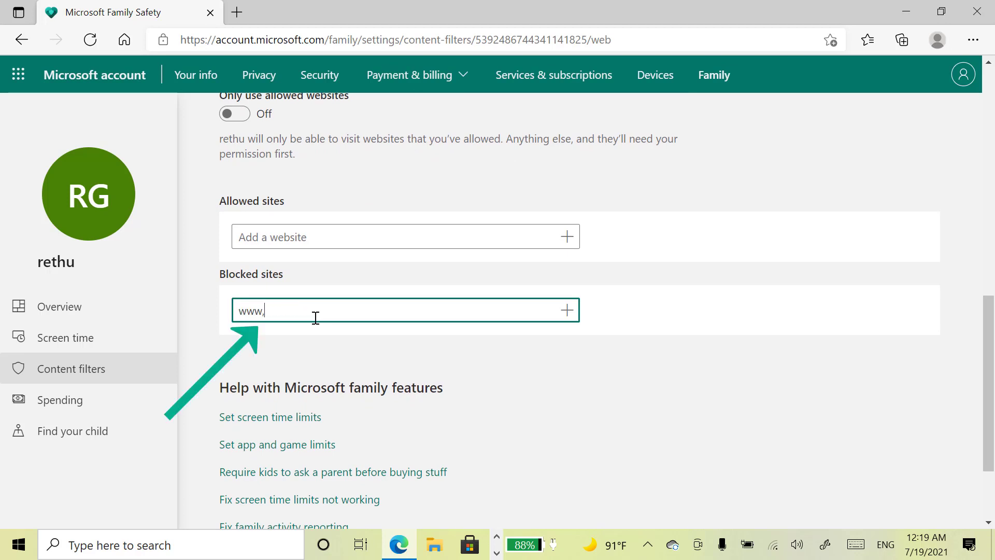
type("facebook.co")
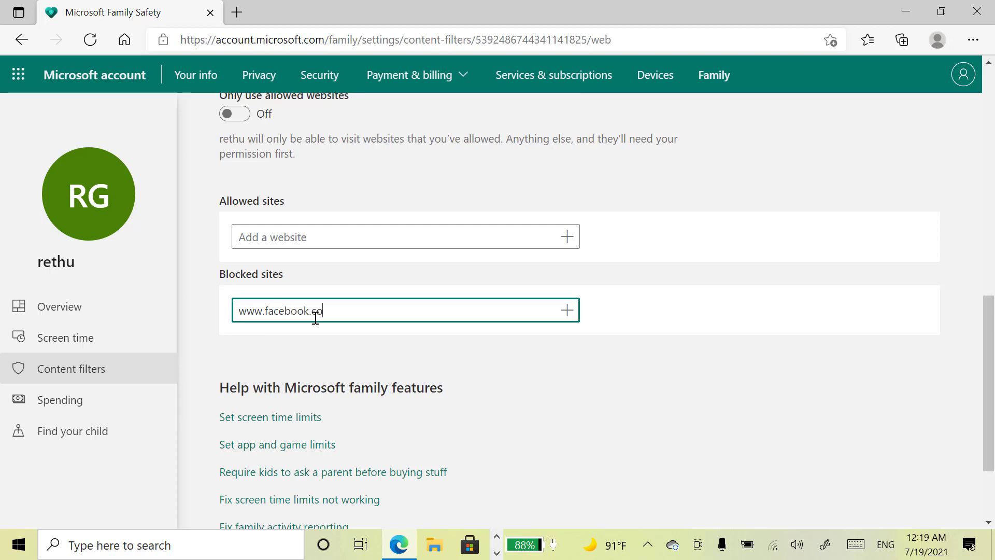
type("m")
key("Return")
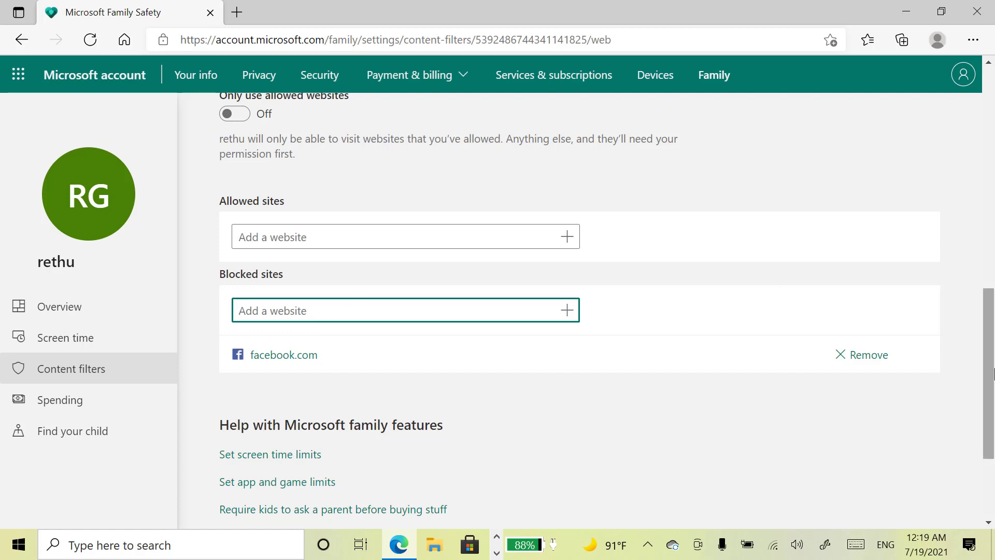
scroll(993, 371, "up", 15)
Show the Apps and games filters and scroll through the child's blocked apps list.
left_click(385, 211)
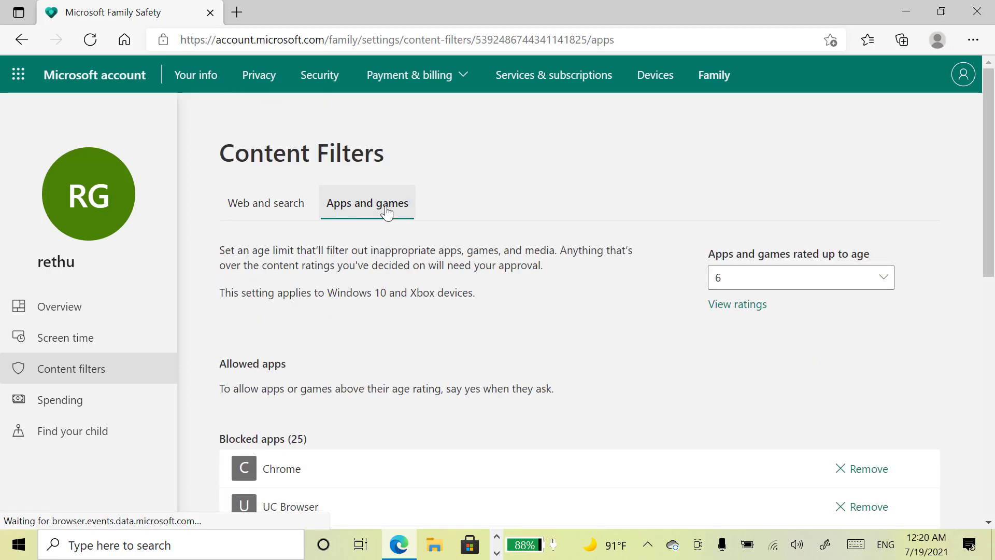
left_click_drag(990, 222, 993, 244)
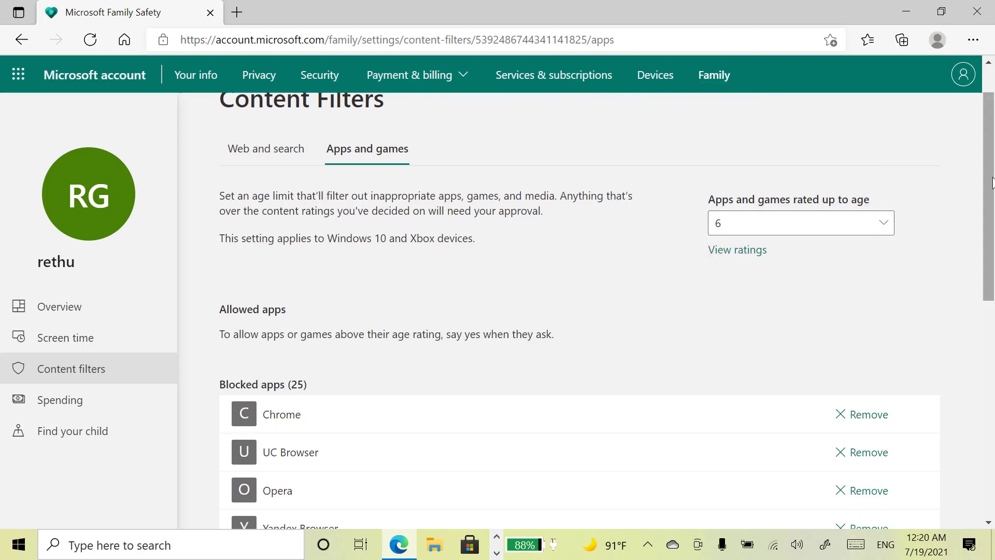
scroll(990, 194, "down", 1)
scroll(579, 310, "down", 5)
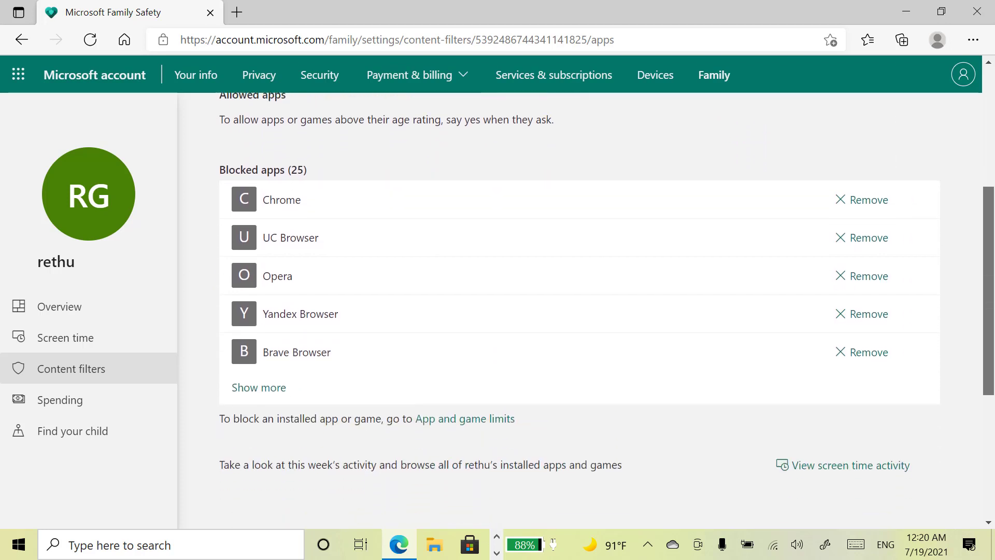
scroll(964, 334, "down", 2)
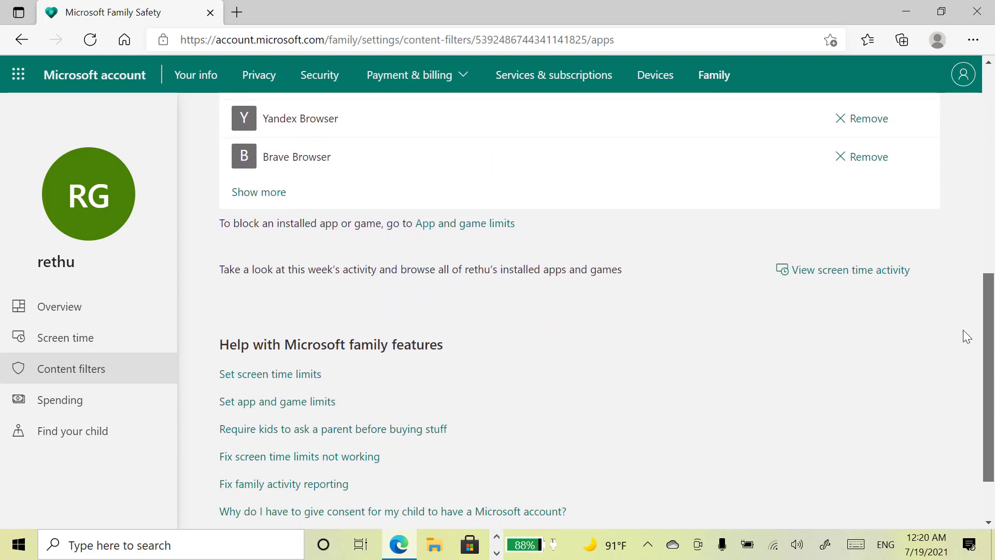
scroll(910, 271, "up", 4)
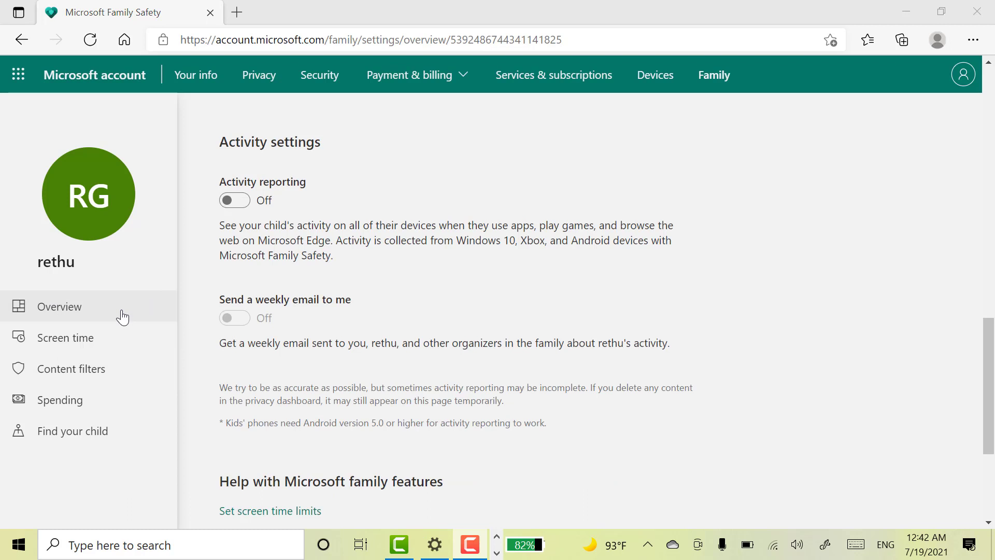
Switch Activity reporting on from the child's Overview page, enabling weekly activity emails.
left_click(92, 311)
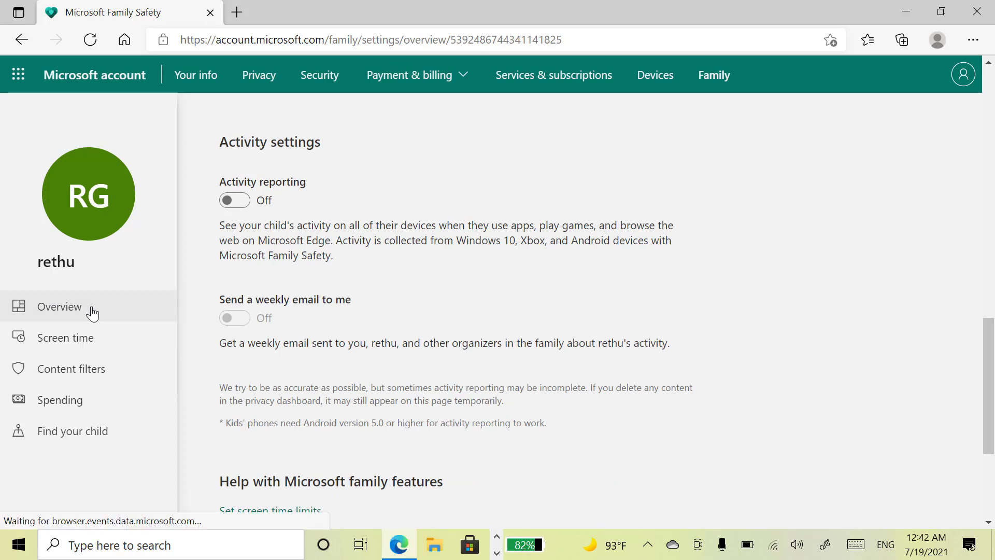
left_click(234, 200)
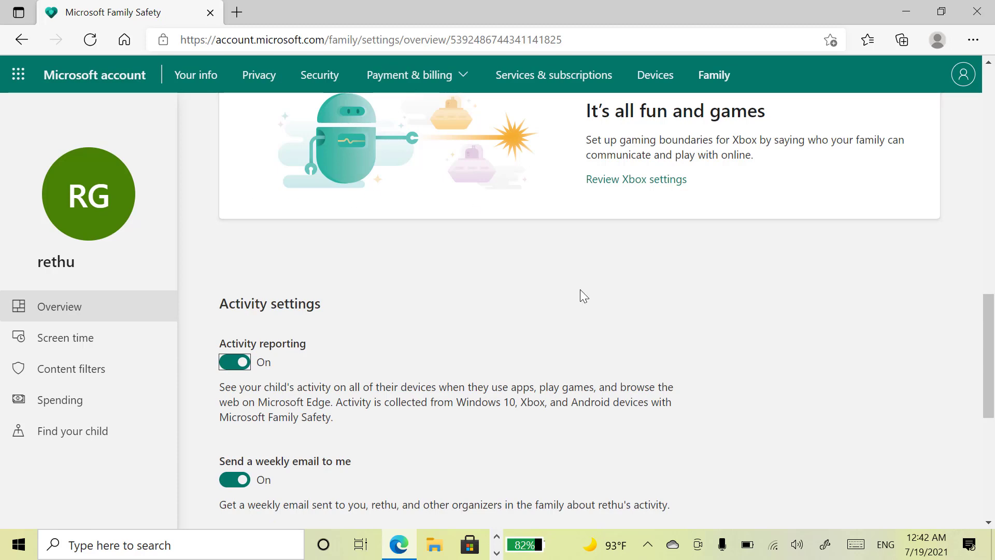
scroll(626, 315, "down", 3)
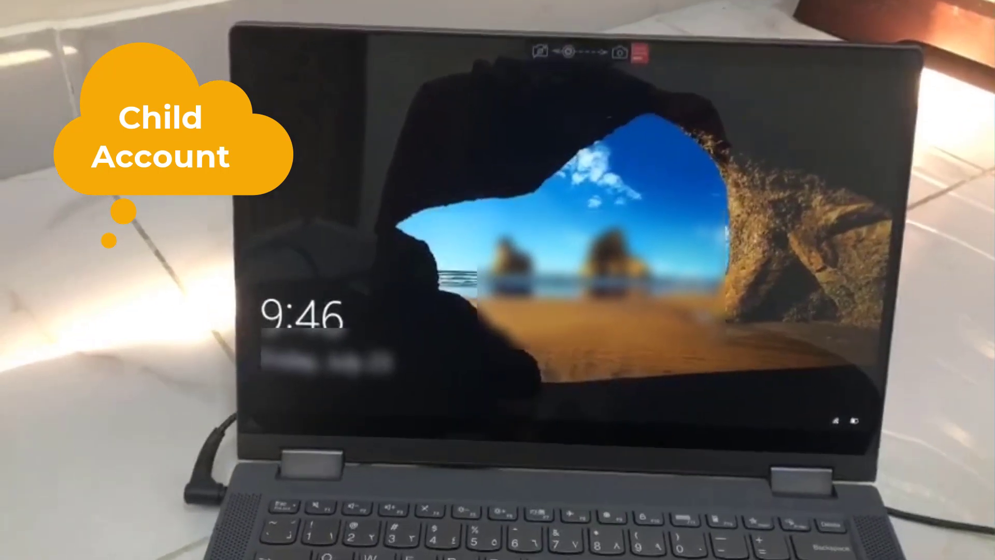
Sign in to the child's account from the lock screen and skip fingerprint setup.
key("space")
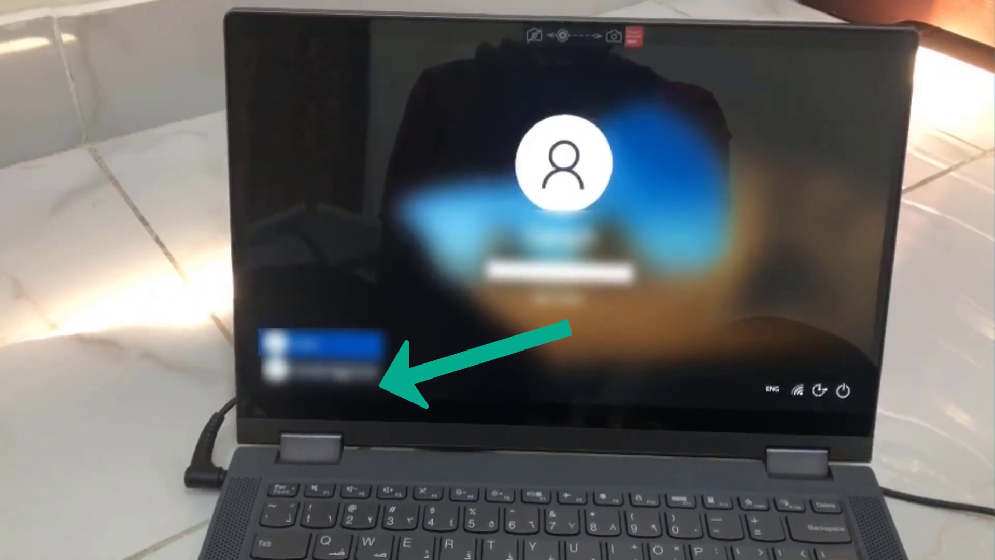
left_click(321, 369)
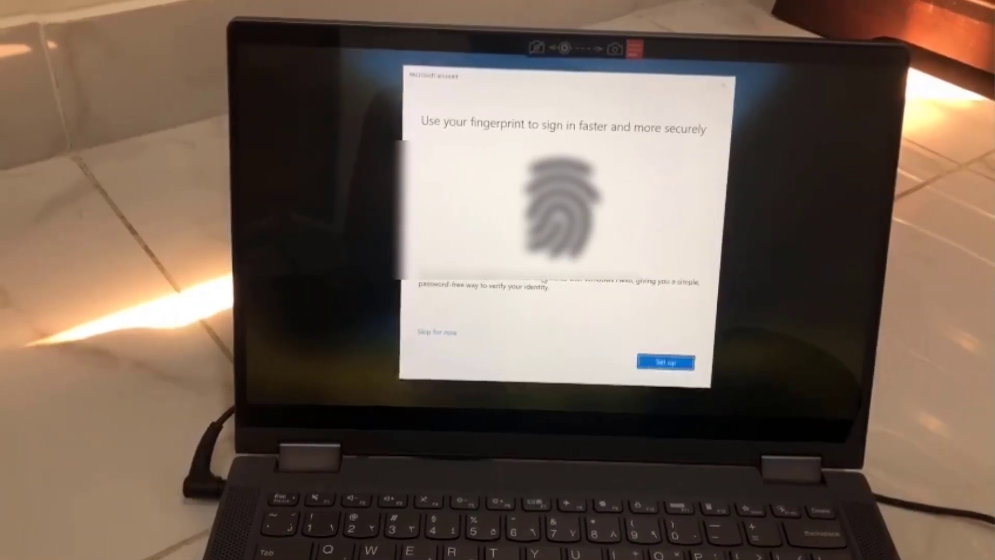
left_click(429, 333)
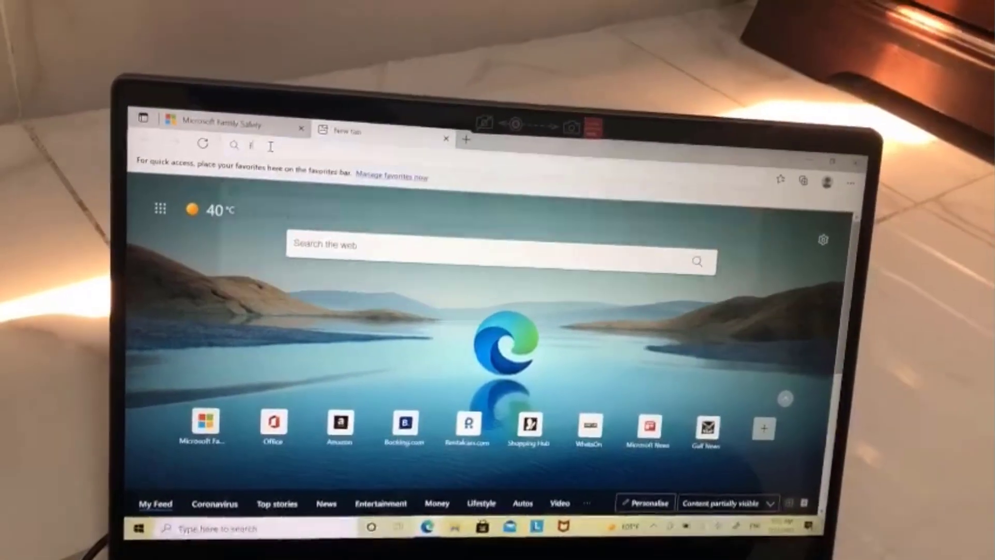
Load facebook.com in Edge and confirm the Family Safety restricted page appears.
left_click(267, 123)
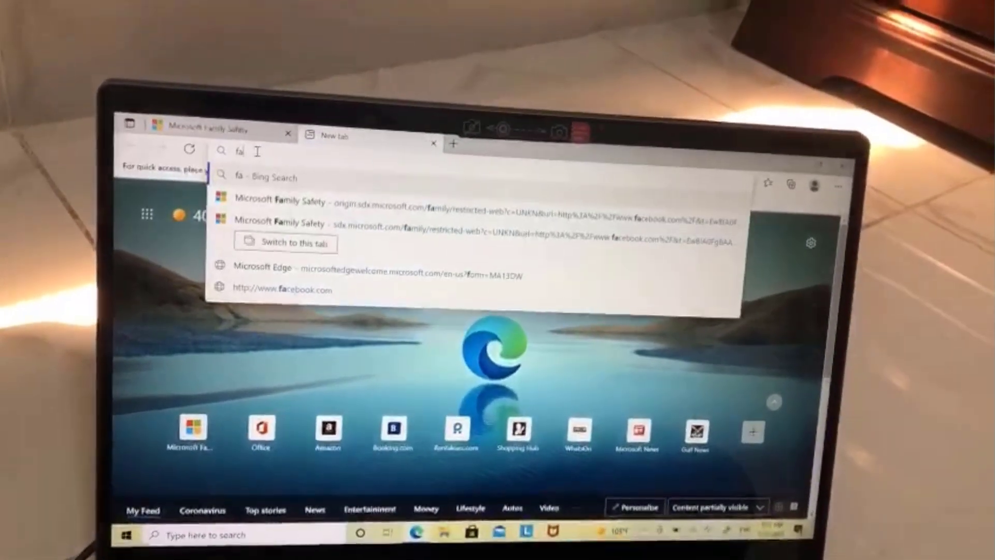
type("facebook.com")
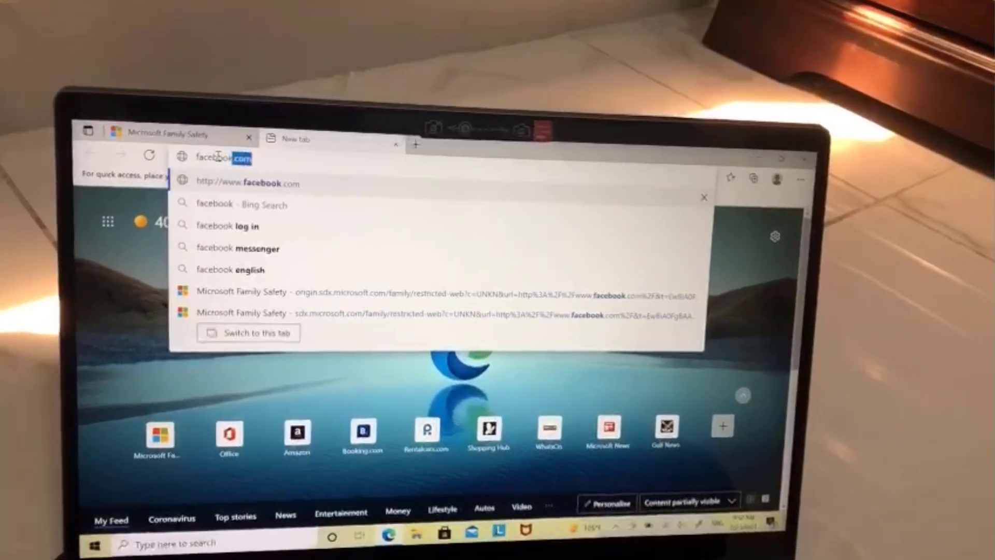
key("Return")
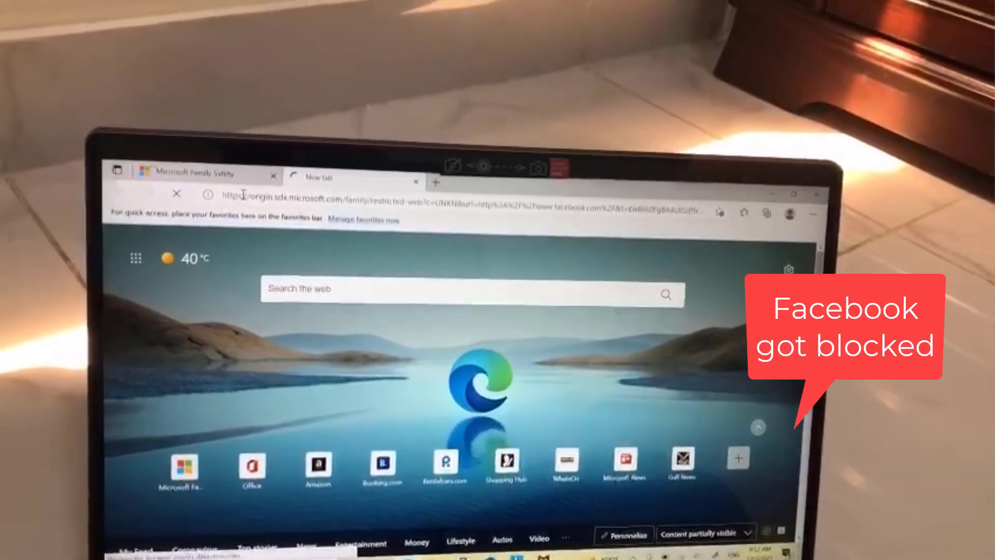